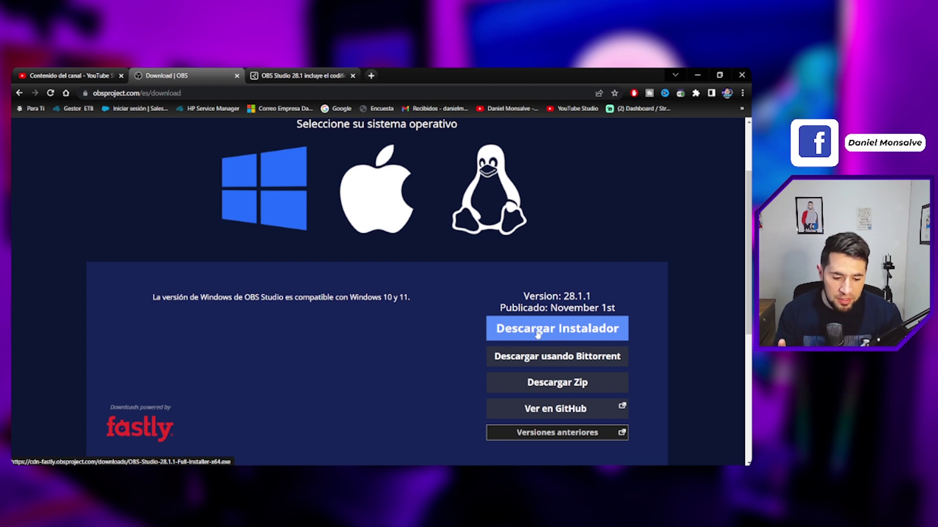
- Open the previous OBS Studio versions on GitHub and go to the 28.1.1 release notes
{"action": "scroll", "coordinate": [586, 372], "scroll_direction": "down", "scroll_amount": 2}
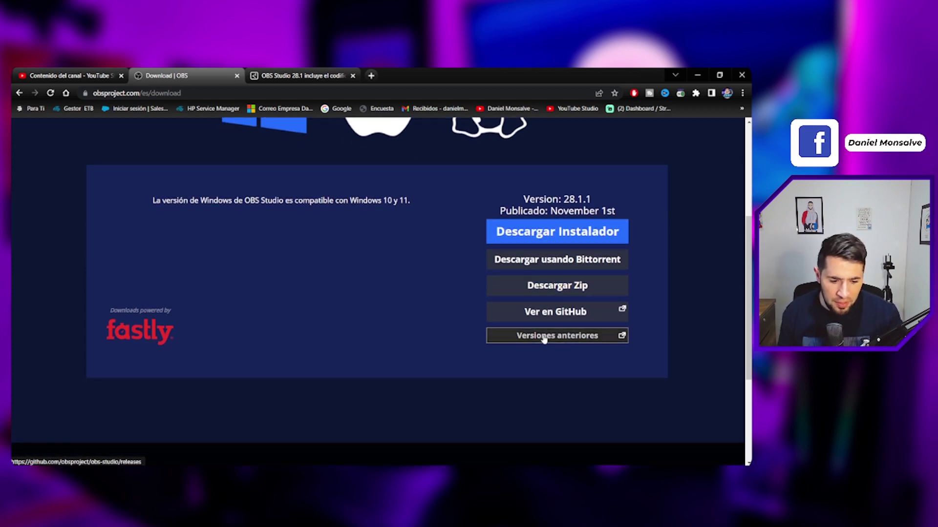
{"action": "left_click", "coordinate": [544, 336]}
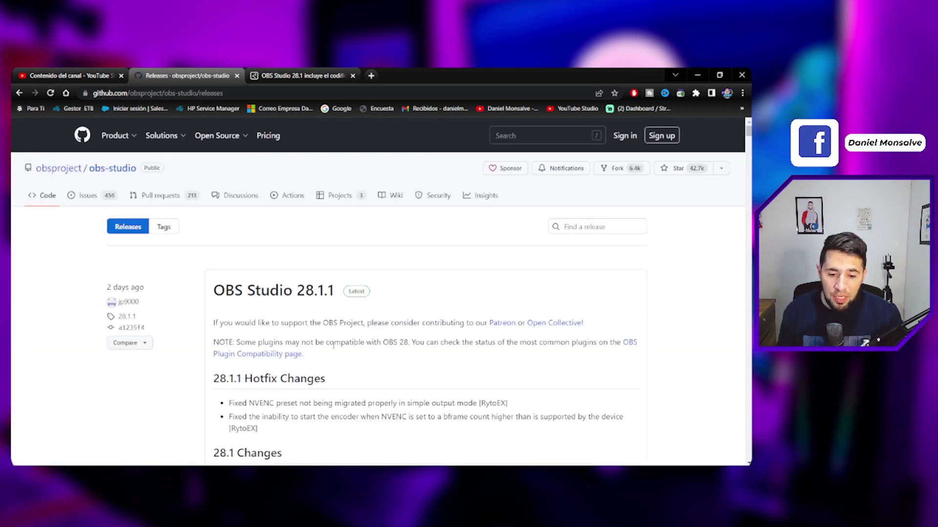
{"action": "scroll", "coordinate": [334, 346], "scroll_direction": "down", "scroll_amount": 3}
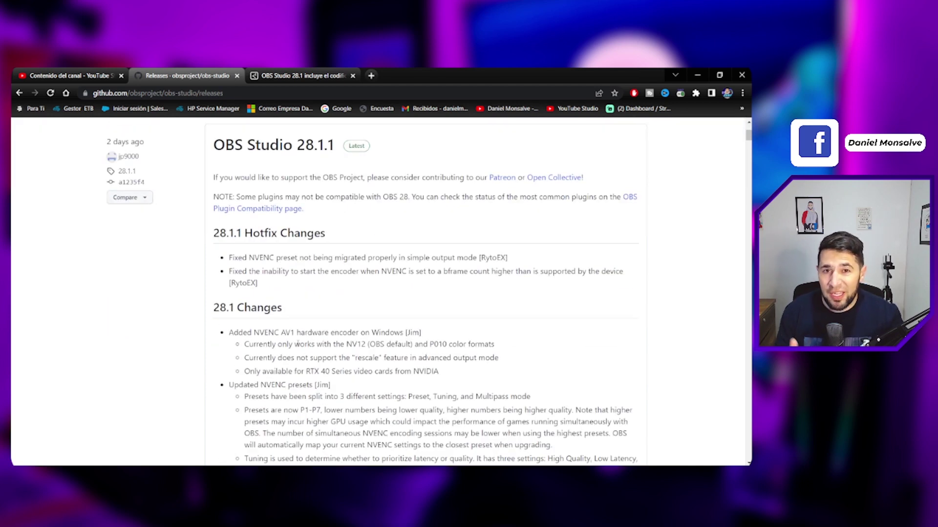
- Translate the GitHub release notes page into Spanish and dismiss the translation popup
{"action": "right_click", "coordinate": [143, 327]}
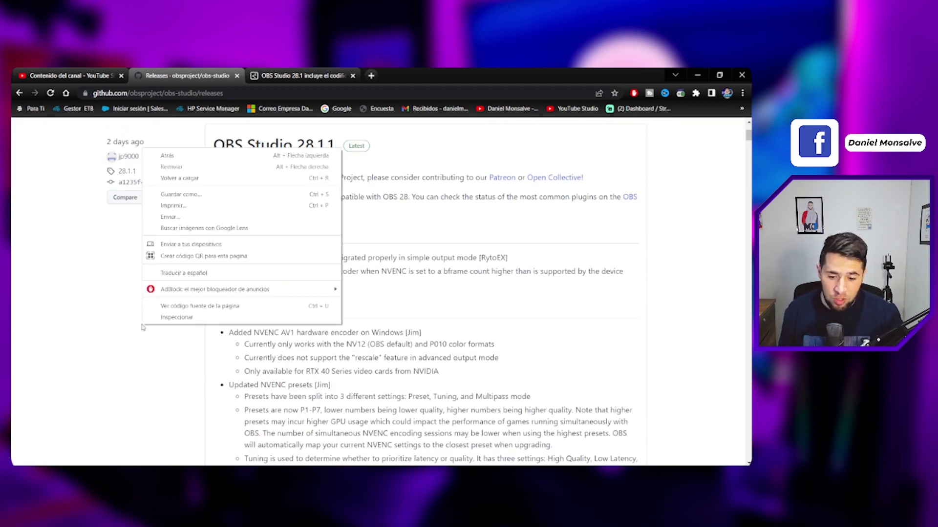
{"action": "left_click", "coordinate": [166, 274]}
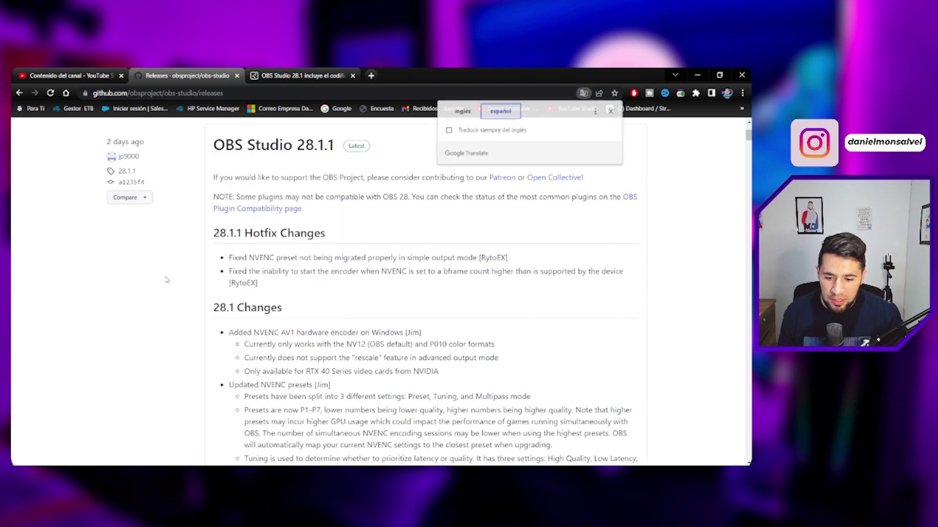
{"action": "scroll", "coordinate": [467, 301], "scroll_direction": "down", "scroll_amount": 2}
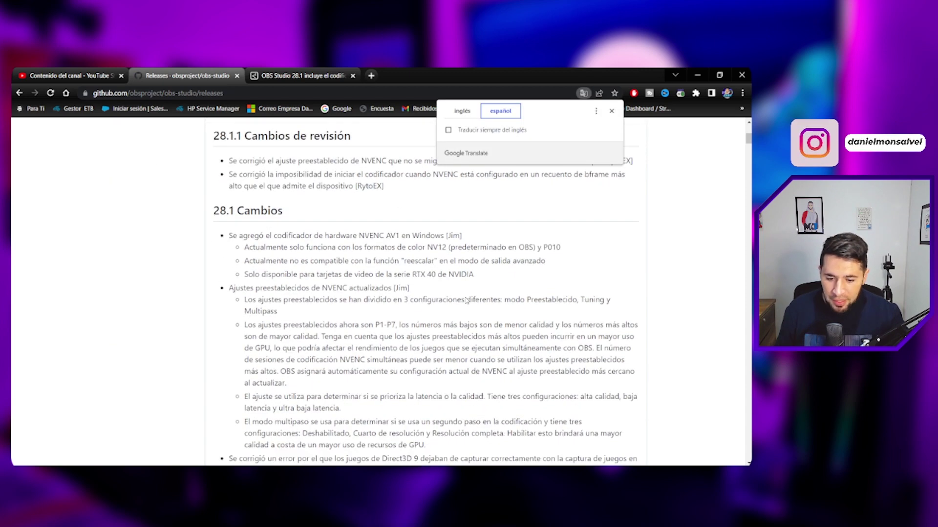
{"action": "left_click", "coordinate": [611, 112]}
{"action": "scroll", "coordinate": [411, 296], "scroll_direction": "up", "scroll_amount": 1}
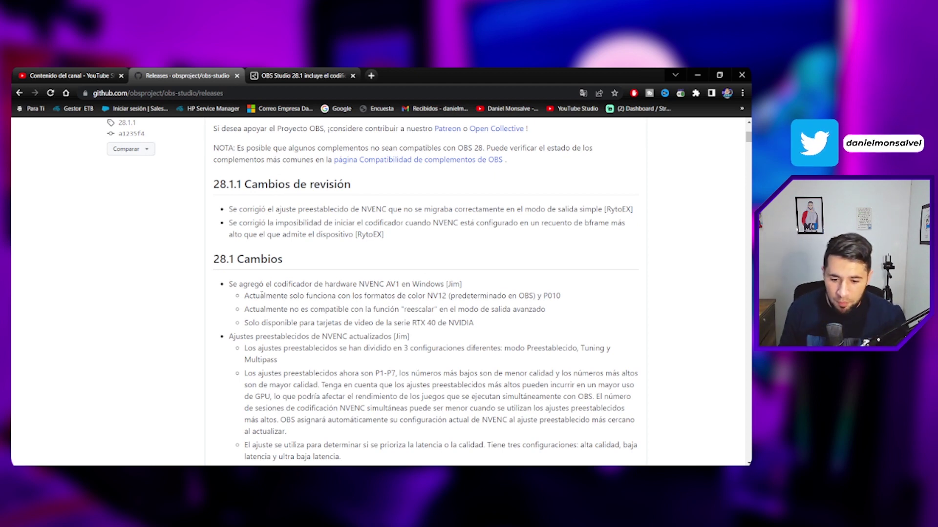
- Highlight the 28.1 notes on the NVENC AV1 encoder, covering its colour formats, rescaling limitation and supported graphics cards
{"action": "left_click_drag", "start_coordinate": [266, 284], "coordinate": [447, 285]}
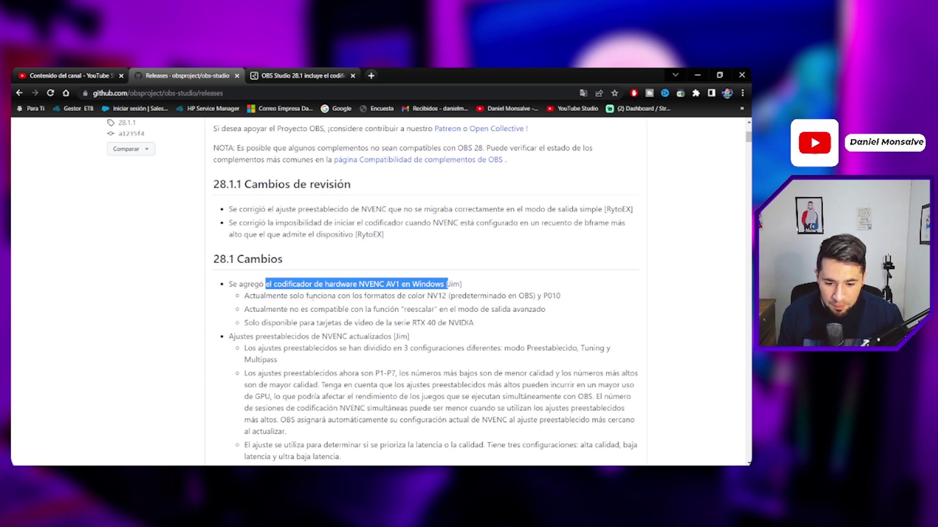
{"action": "left_click", "coordinate": [272, 296]}
{"action": "left_click_drag", "start_coordinate": [261, 296], "coordinate": [568, 299]}
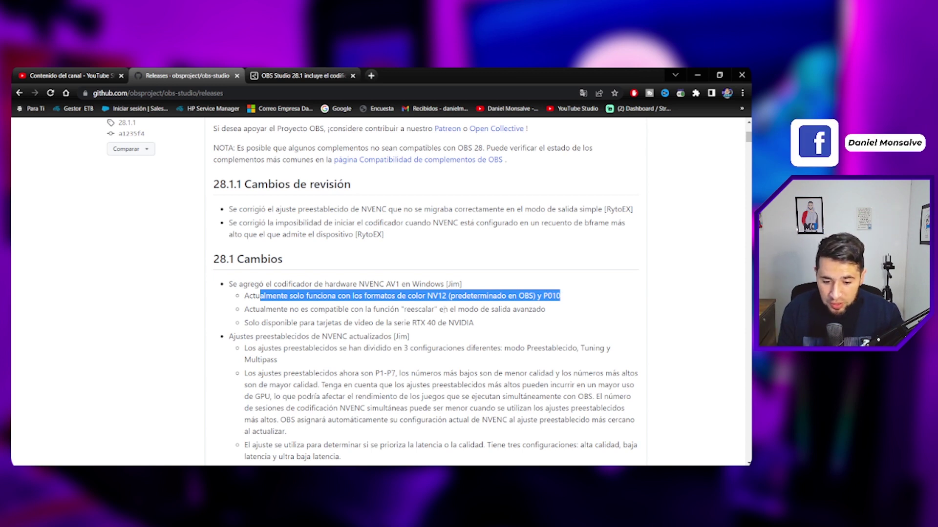
{"action": "left_click_drag", "start_coordinate": [309, 309], "coordinate": [551, 313]}
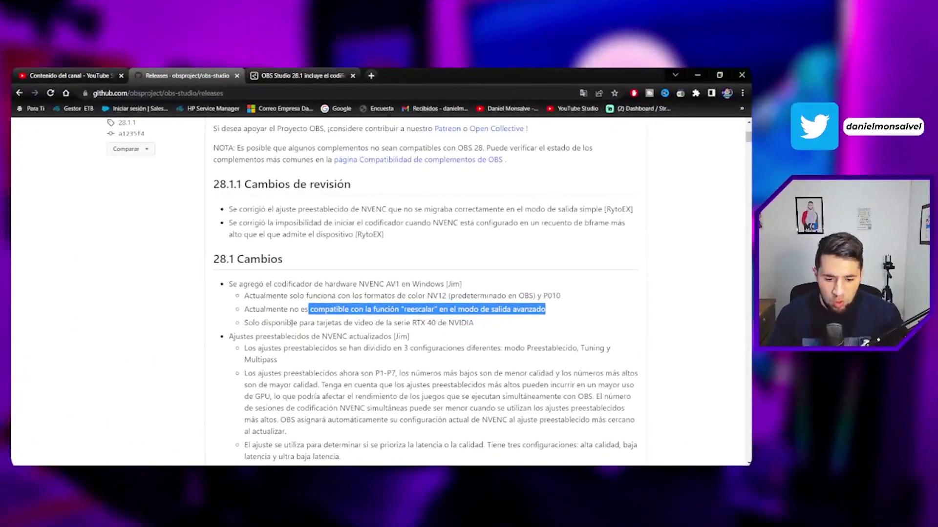
{"action": "left_click_drag", "start_coordinate": [261, 316], "coordinate": [432, 320]}
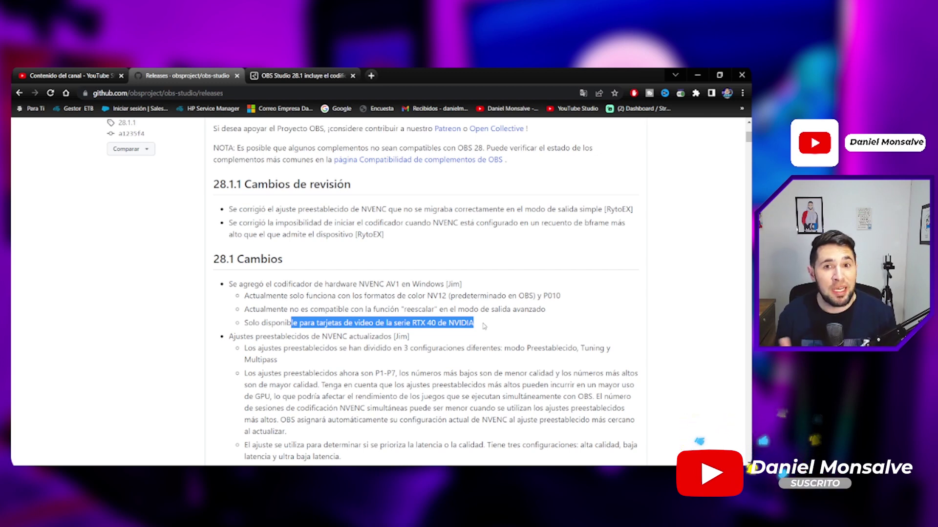
- Highlight the release notes on the updated NVENC presets, from the three-way settings split to the latency or quality tuning
{"action": "scroll", "coordinate": [484, 326], "scroll_direction": "down", "scroll_amount": 2}
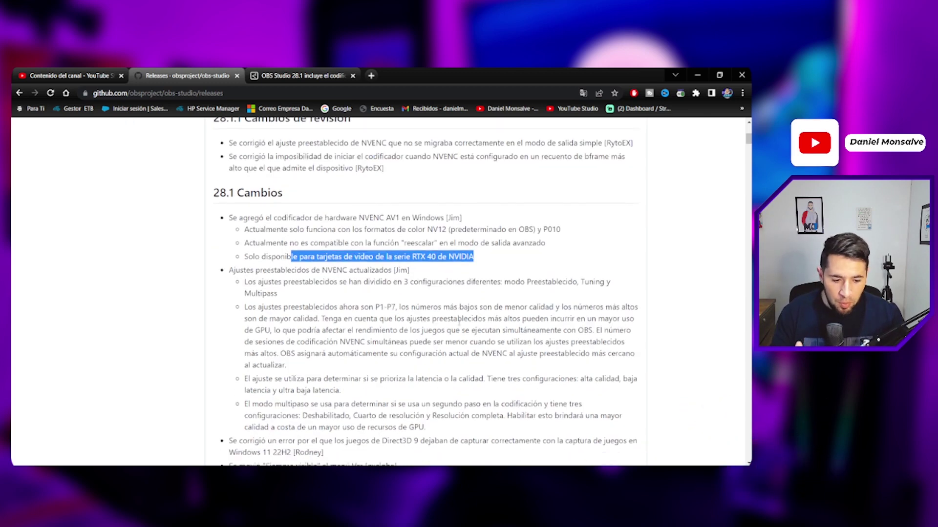
{"action": "left_click_drag", "start_coordinate": [246, 252], "coordinate": [485, 263]}
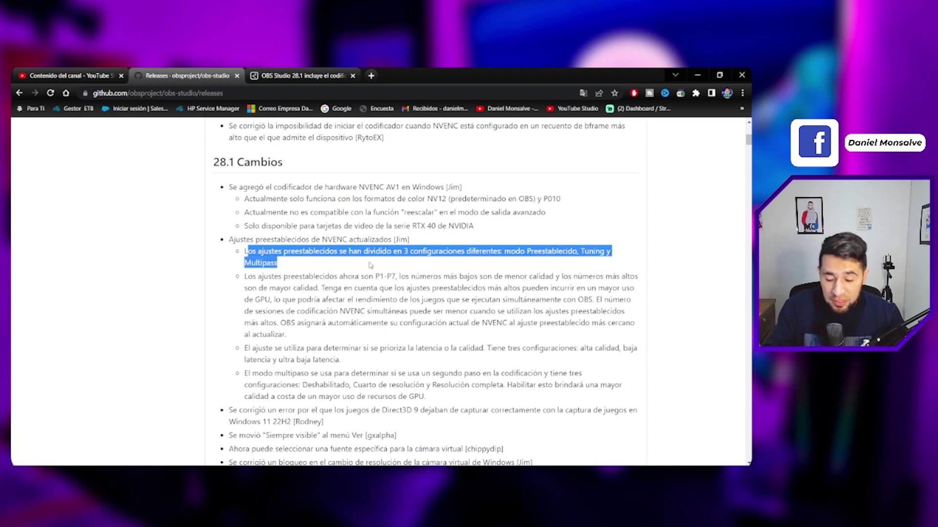
{"action": "scroll", "coordinate": [291, 283], "scroll_direction": "down", "scroll_amount": 3}
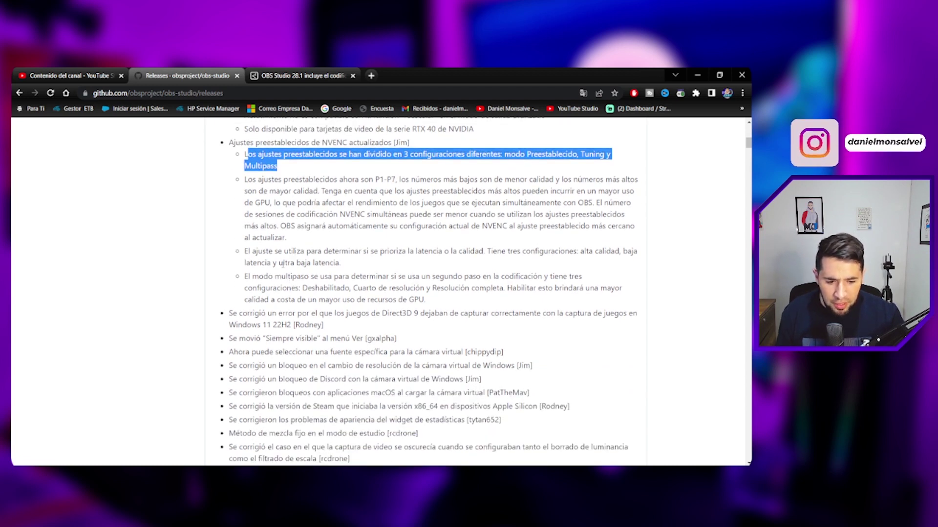
{"action": "left_click_drag", "start_coordinate": [256, 252], "coordinate": [459, 253]}
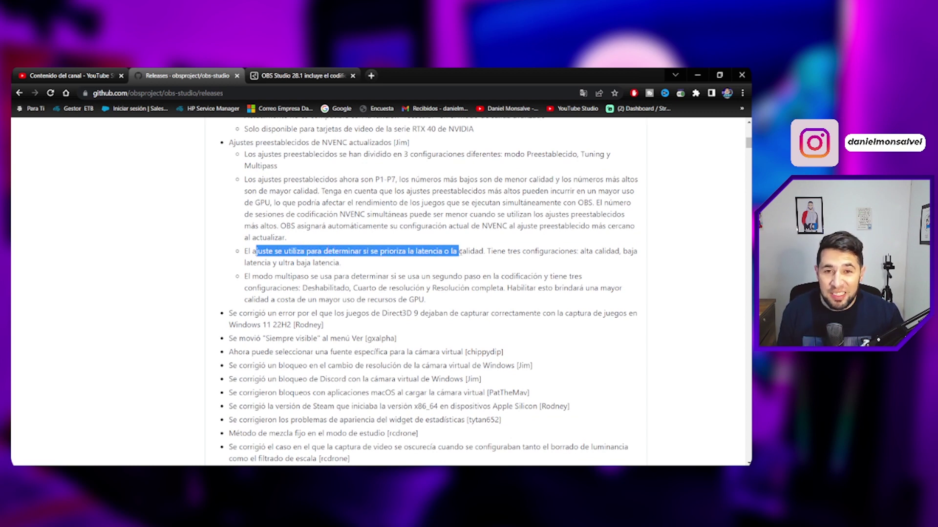
{"action": "left_click_drag", "start_coordinate": [459, 252], "coordinate": [570, 252]}
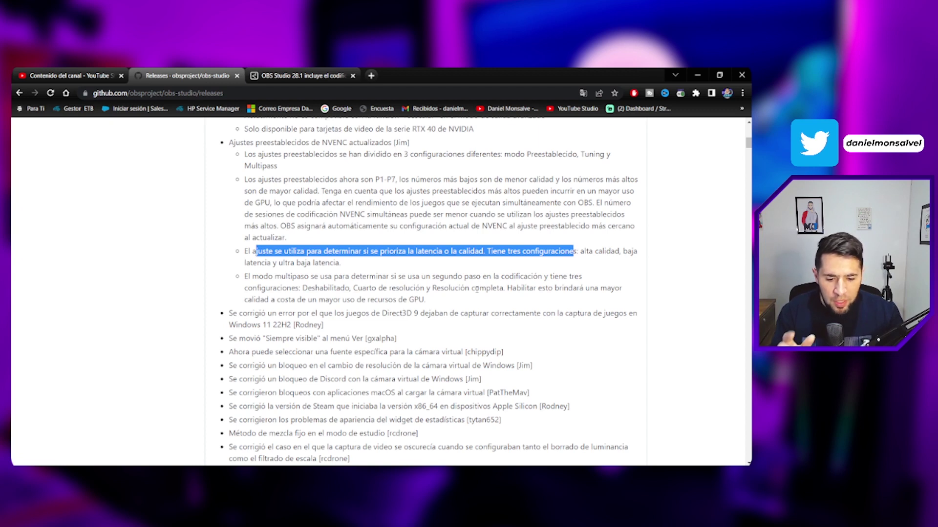
- Highlight the 28.1 notes on the "Siempre visible" option, the virtual camera source selection and the virtual camera fixes
{"action": "scroll", "coordinate": [476, 289], "scroll_direction": "down", "scroll_amount": 1}
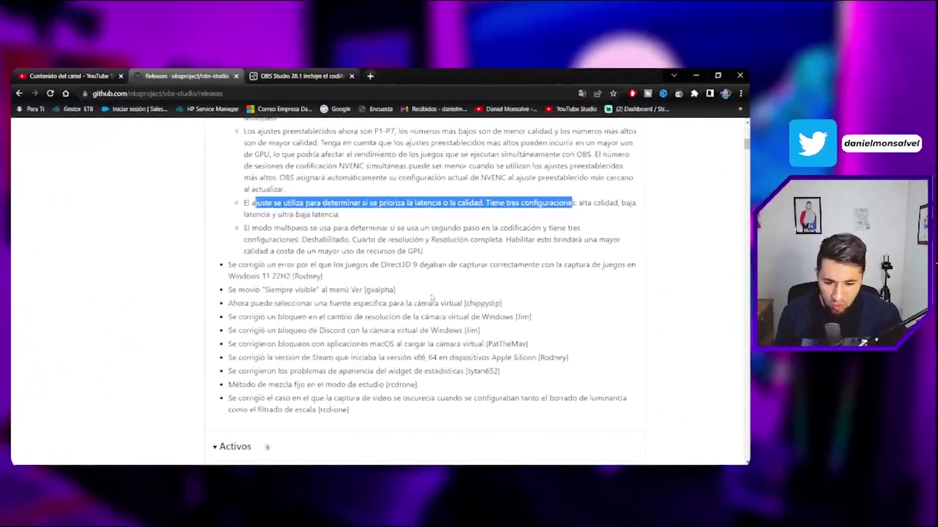
{"action": "left_click_drag", "start_coordinate": [224, 291], "coordinate": [372, 291]}
{"action": "left_click_drag", "start_coordinate": [250, 303], "coordinate": [459, 303]}
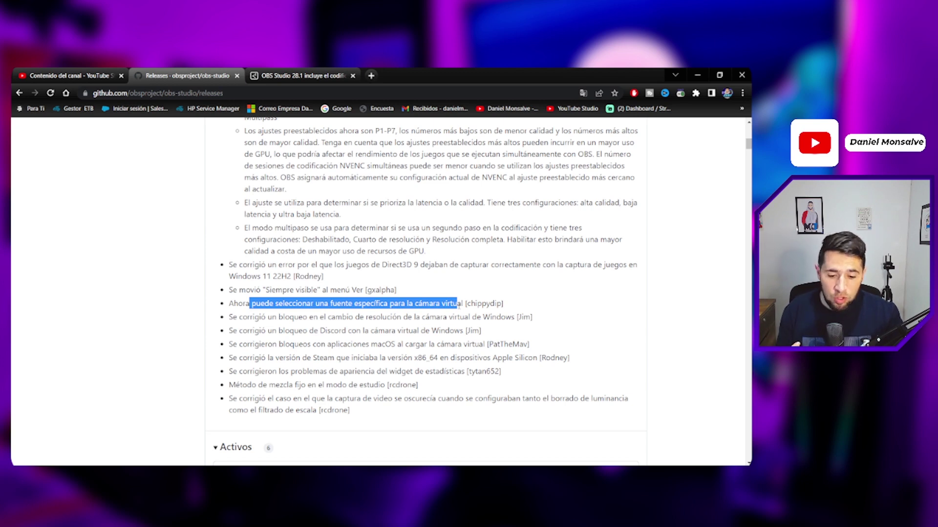
{"action": "left_click_drag", "start_coordinate": [259, 317], "coordinate": [347, 356]}
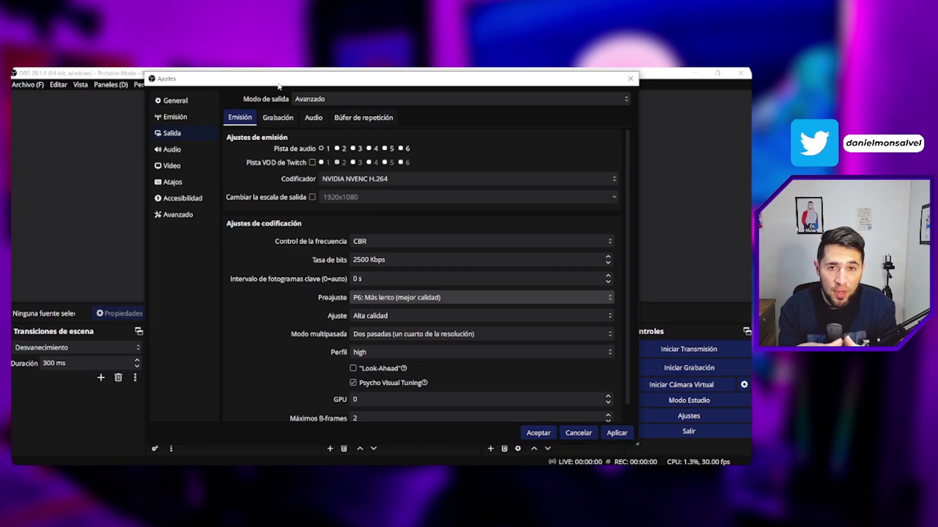
- Switch to the output settings in OBS Studio and examine the encoder, marking the Preajuste, Ajuste and Modo multipasada options
{"action": "left_click", "coordinate": [180, 140]}
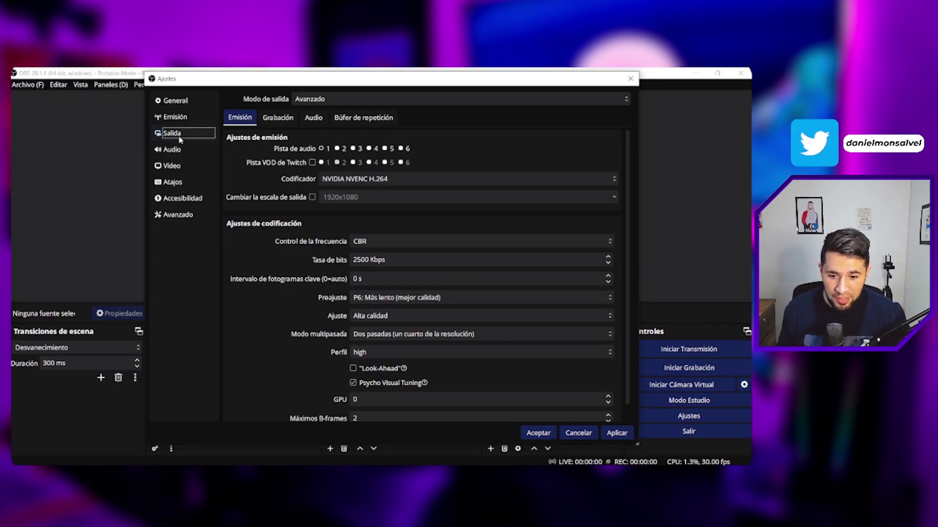
{"action": "left_click", "coordinate": [346, 179]}
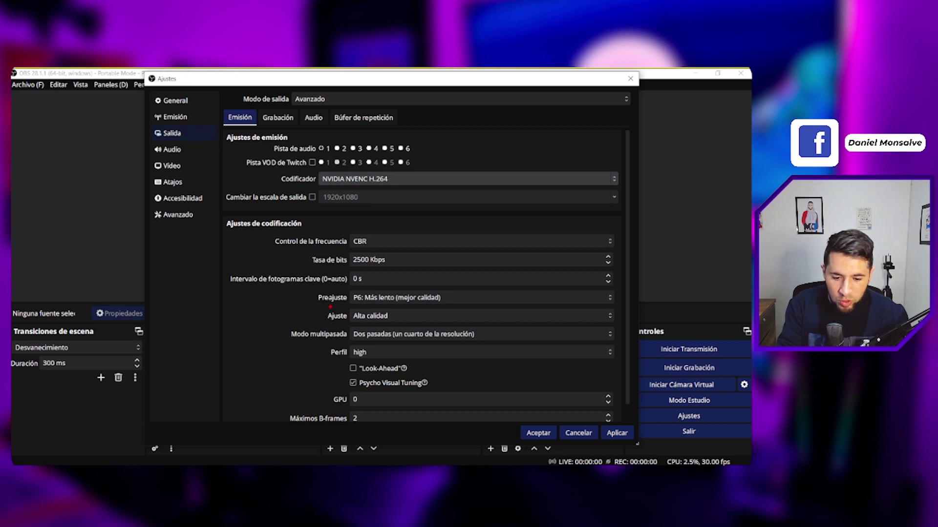
{"action": "mouse_move", "coordinate": [305, 290]}
{"action": "left_mouse_down"}
{"action": "mouse_move", "coordinate": [345, 318]}
{"action": "mouse_move", "coordinate": [349, 345]}
{"action": "left_mouse_up"}
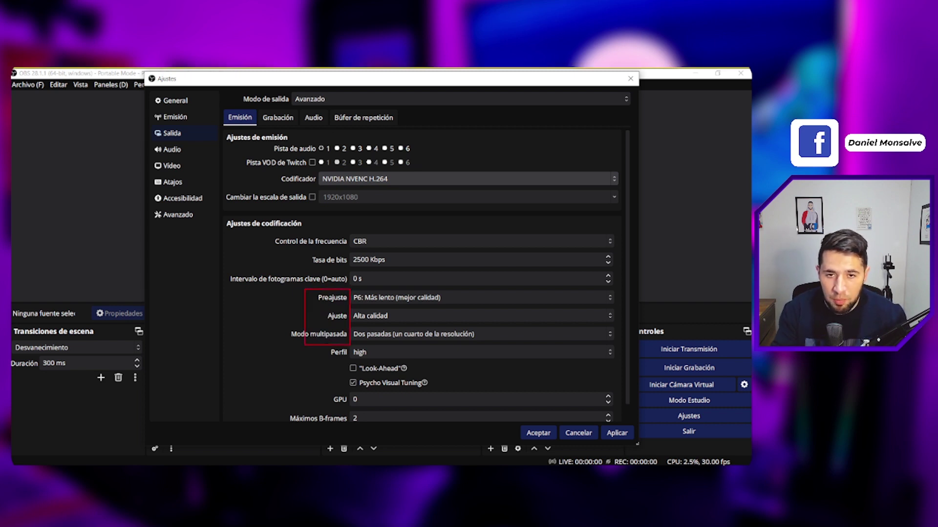
{"action": "key", "text": "Escape"}
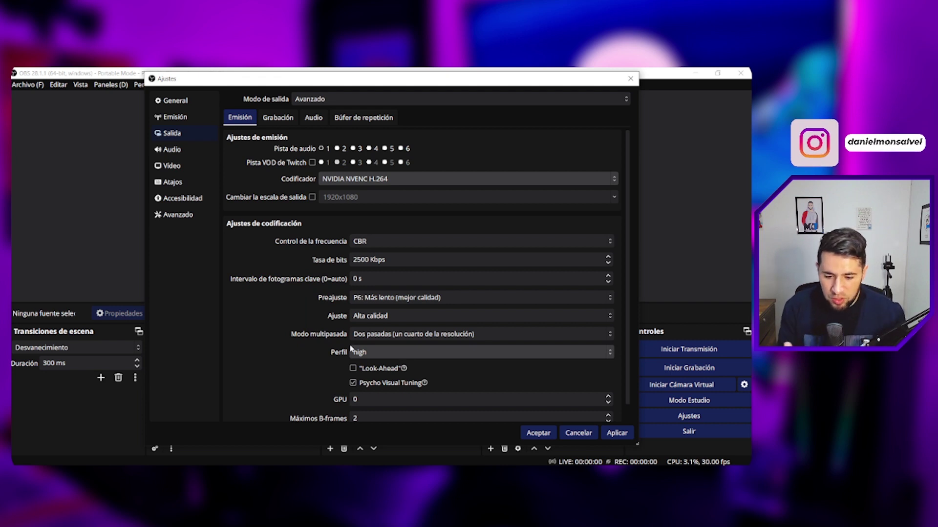
- Review the NVENC preset options and choose P6: Más lento (mejor calidad) for streaming
{"action": "left_click", "coordinate": [367, 298]}
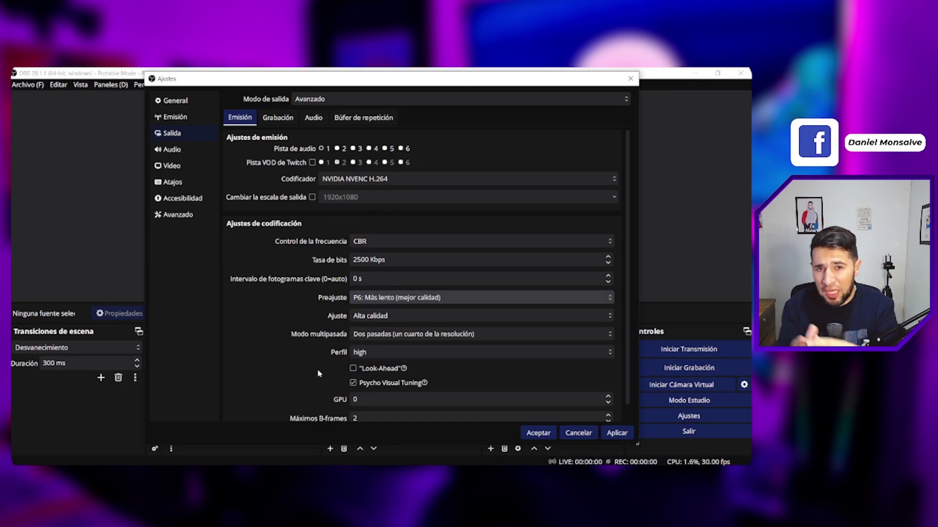
{"action": "left_click", "coordinate": [375, 298]}
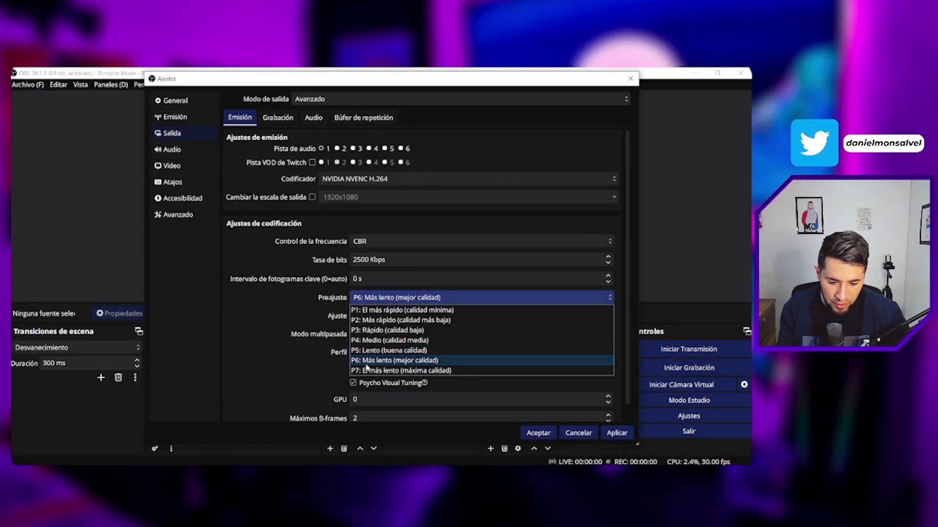
{"action": "left_click", "coordinate": [367, 361]}
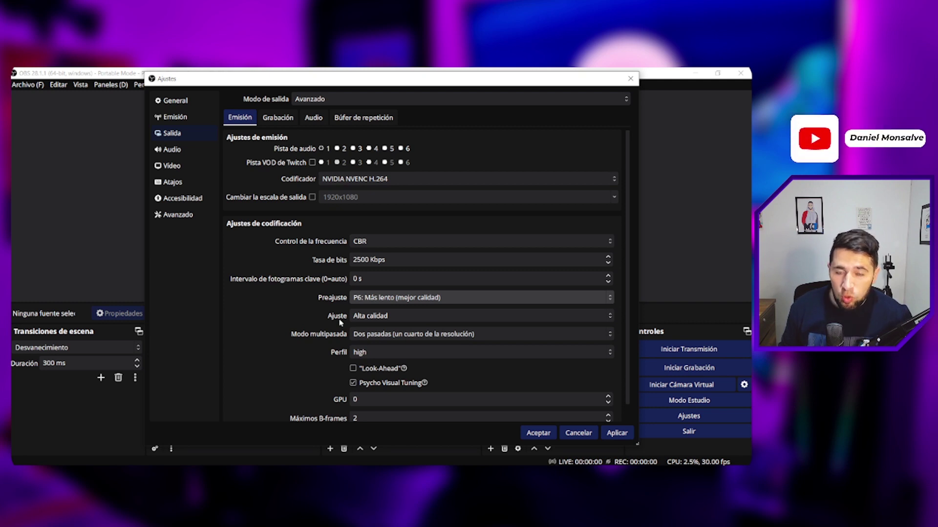
- Compare the encoder's Ajuste options and set it to Latencia ultrabaja
{"action": "left_click", "coordinate": [369, 317]}
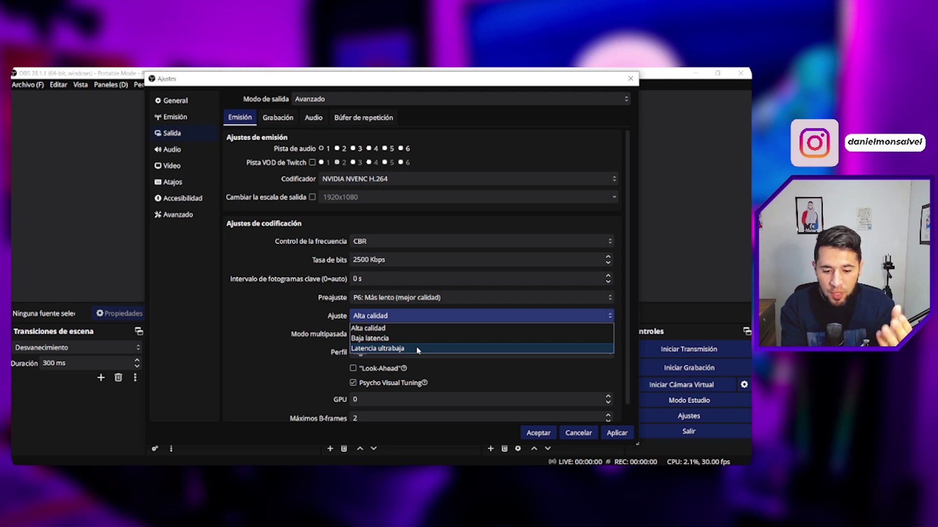
{"action": "left_click", "coordinate": [397, 328]}
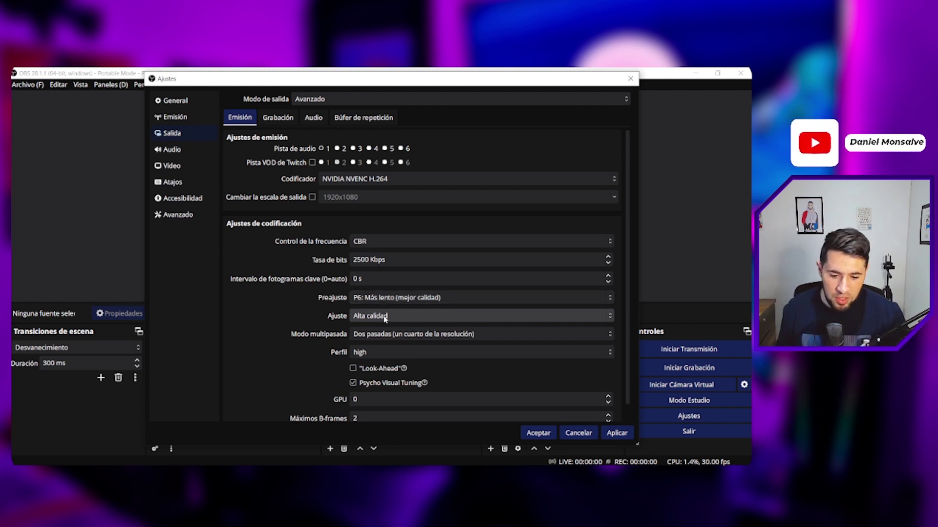
{"action": "left_click", "coordinate": [384, 317]}
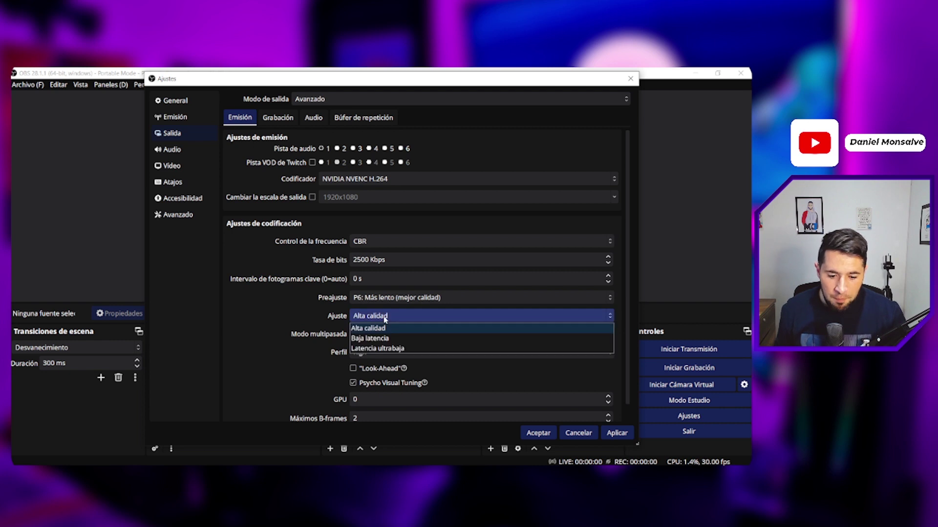
{"action": "left_click", "coordinate": [384, 349]}
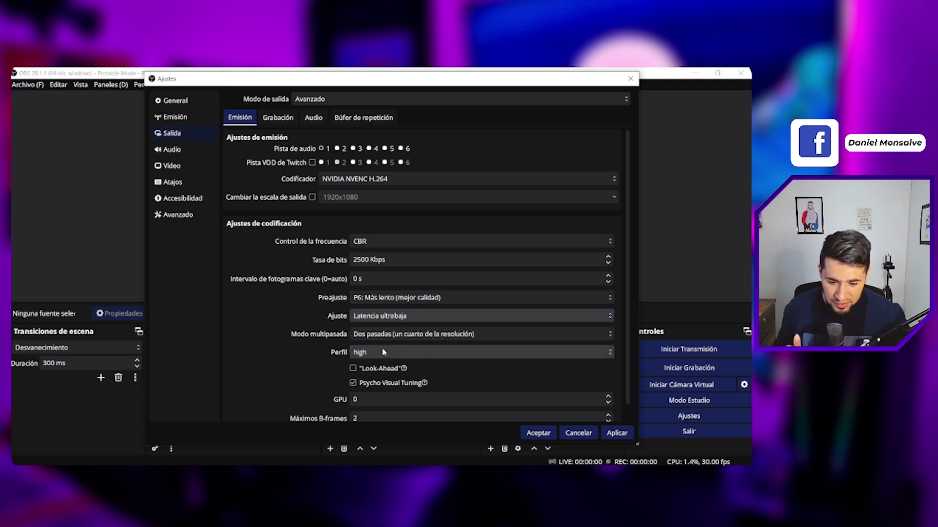
- Choose Dos pasadas (un cuarto de la resolución) as the multipass mode and high as the encoder profile
{"action": "left_click", "coordinate": [358, 337]}
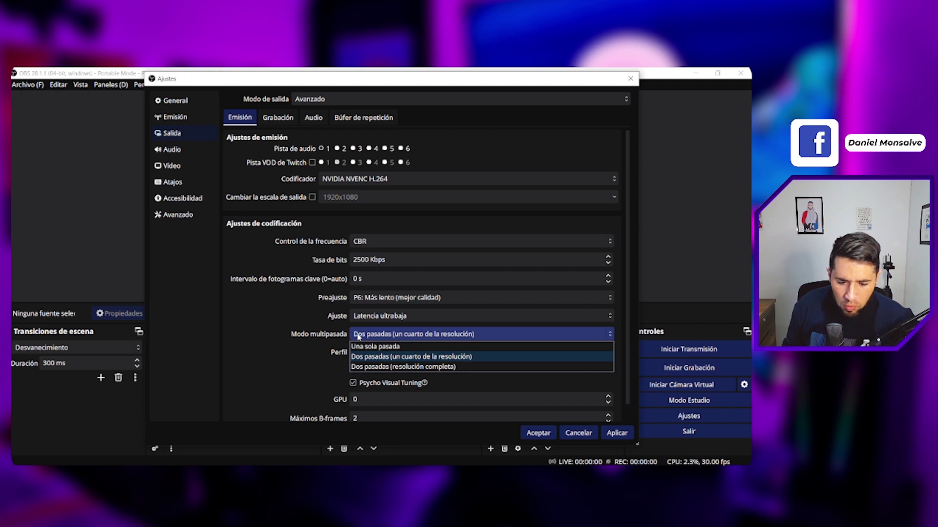
{"action": "left_click", "coordinate": [375, 357]}
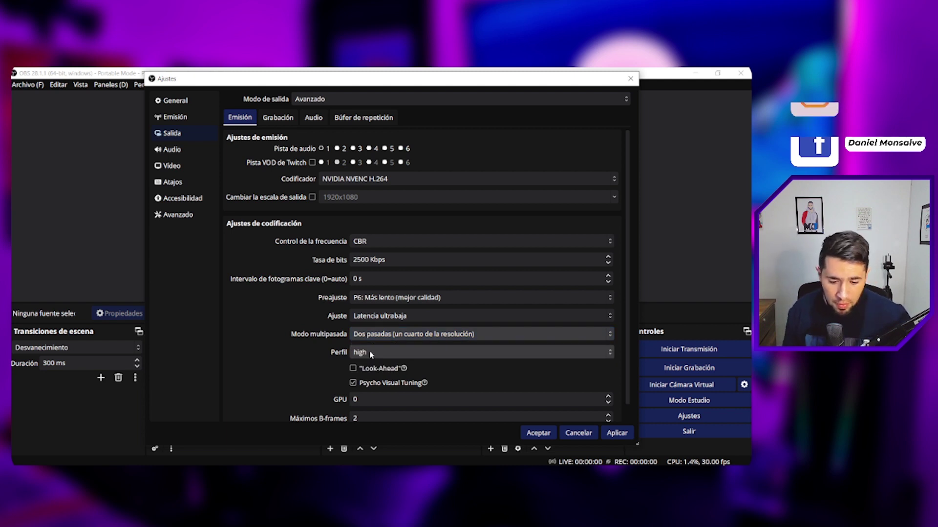
{"action": "left_click", "coordinate": [374, 353]}
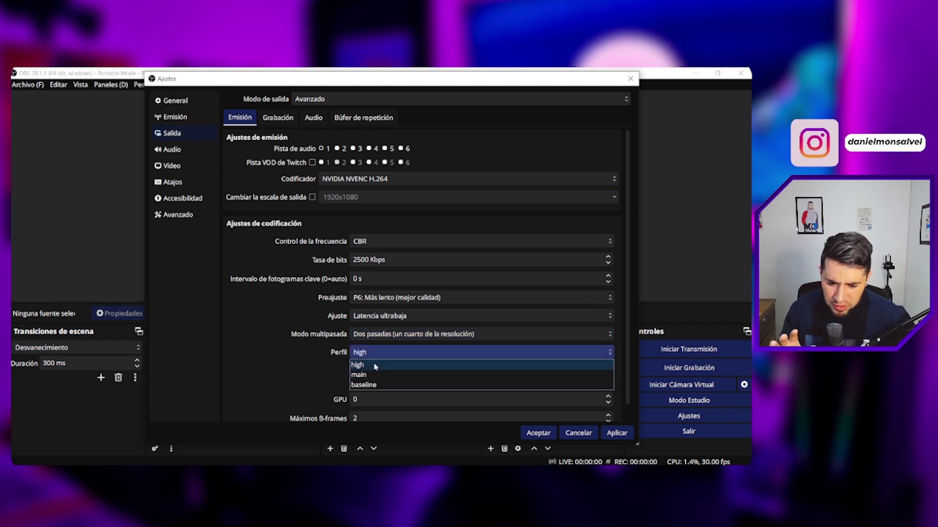
{"action": "left_click", "coordinate": [375, 367]}
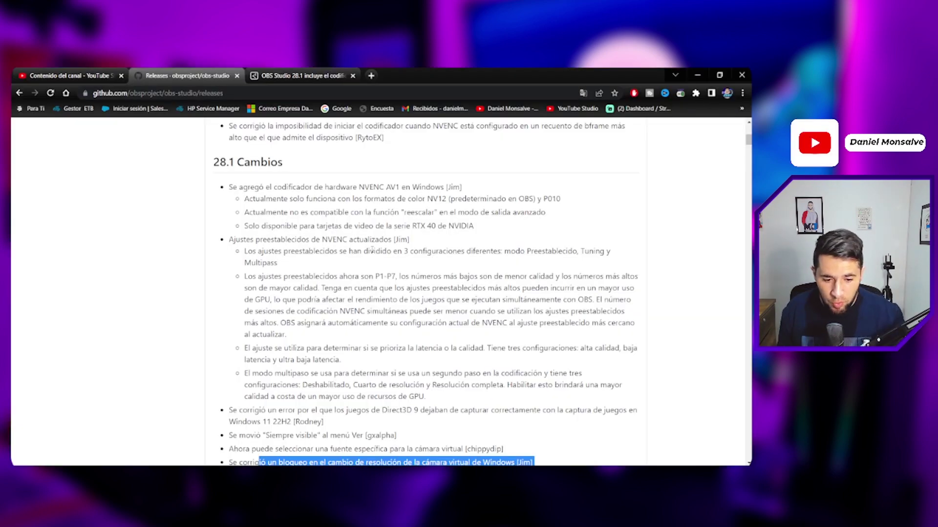
- Return to the GitHub release notes in the browser and highlight the AV1 encoder's NV12 and P010 colour format requirement
{"action": "left_click_drag", "start_coordinate": [321, 199], "coordinate": [549, 199]}
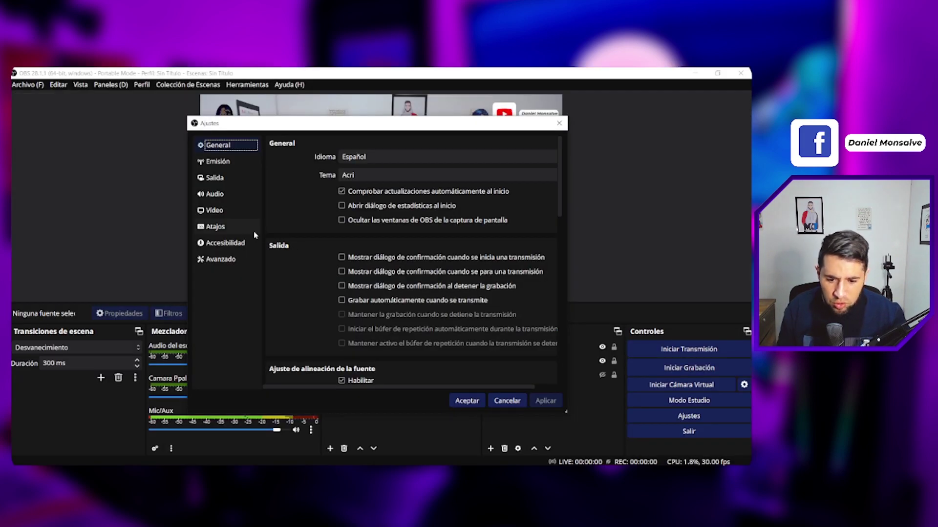
- Examine the Formato de color options in the advanced video settings
{"action": "left_click", "coordinate": [220, 259]}
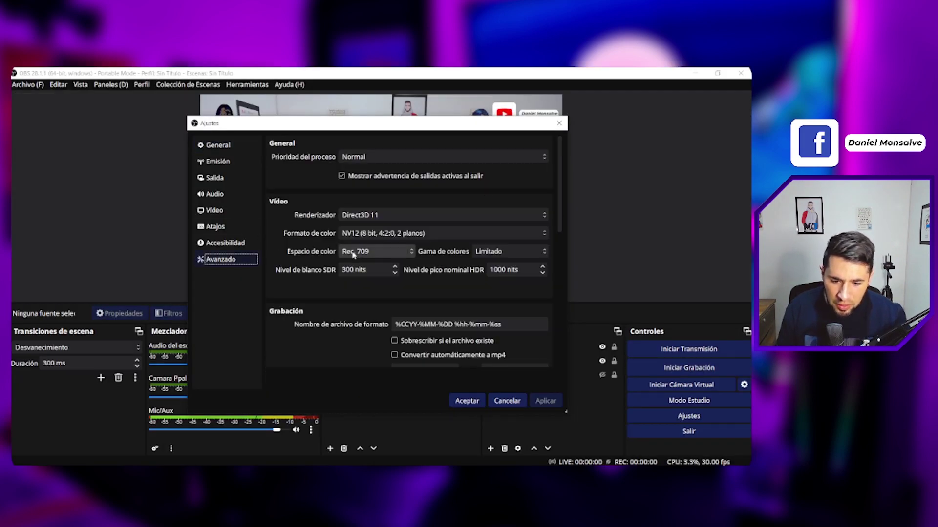
{"action": "left_click", "coordinate": [356, 234]}
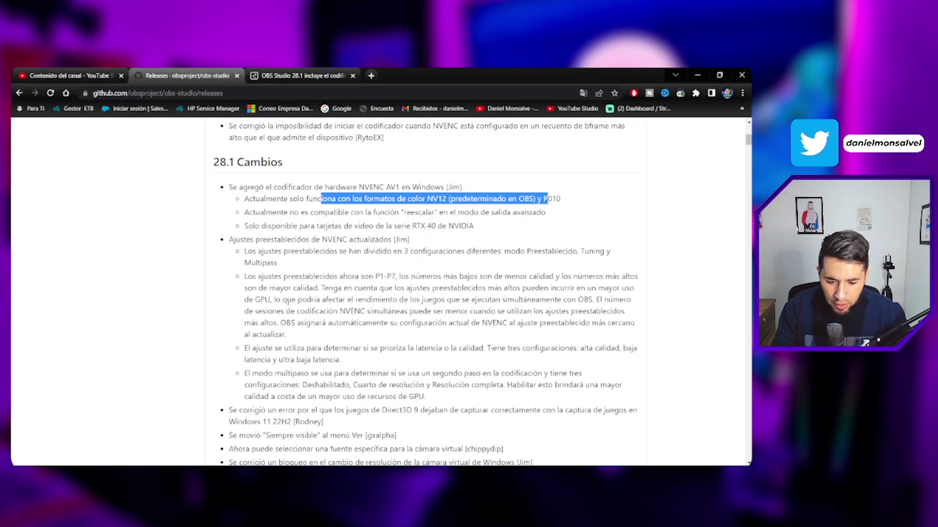
- Return to the GitHub release notes in the browser and highlight the note about Siempre visible moving to the Ver menu
{"action": "scroll", "coordinate": [287, 303], "scroll_direction": "down", "scroll_amount": 2}
{"action": "left_click_drag", "start_coordinate": [239, 339], "coordinate": [361, 339]}
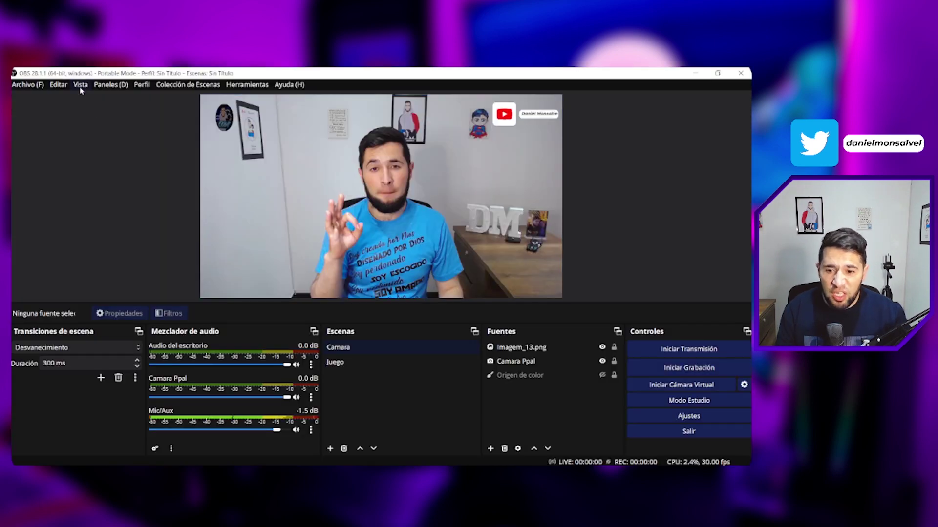
- Switch to OBS Studio and try out Siempre en primer plano by turning it on and back off
{"action": "left_click", "coordinate": [80, 85]}
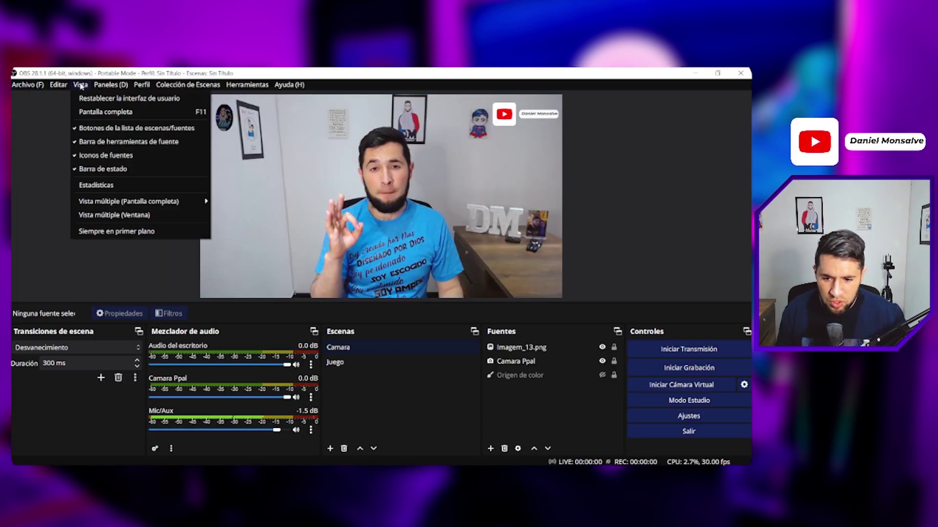
{"action": "left_click", "coordinate": [108, 233]}
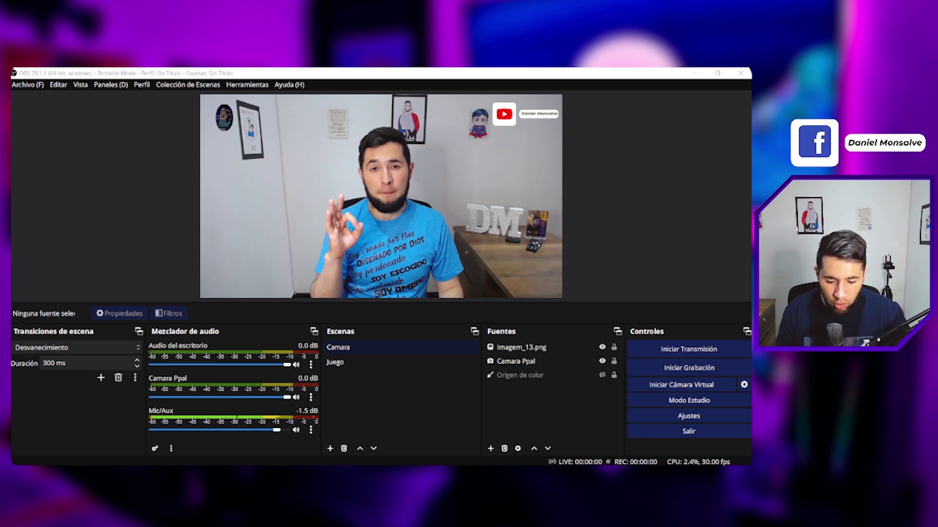
{"action": "mouse_move", "coordinate": [401, 472]}
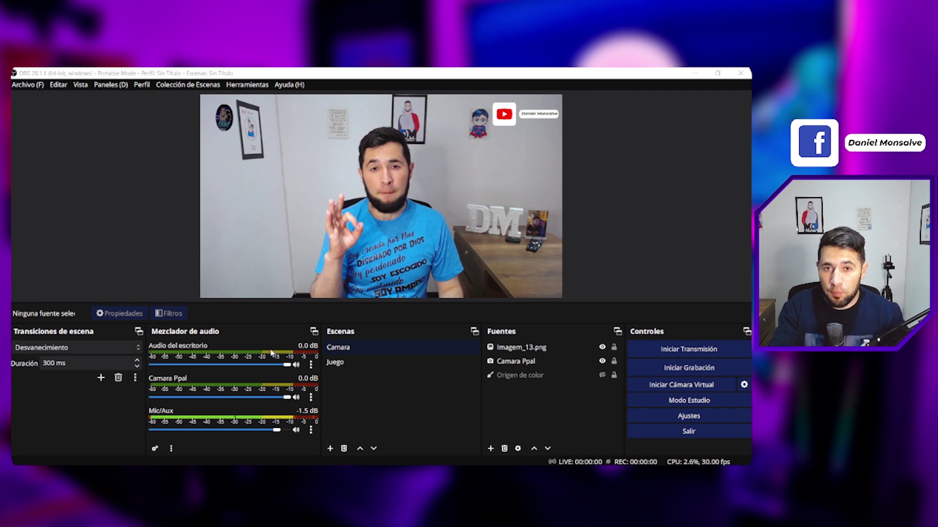
{"action": "left_click", "coordinate": [76, 86]}
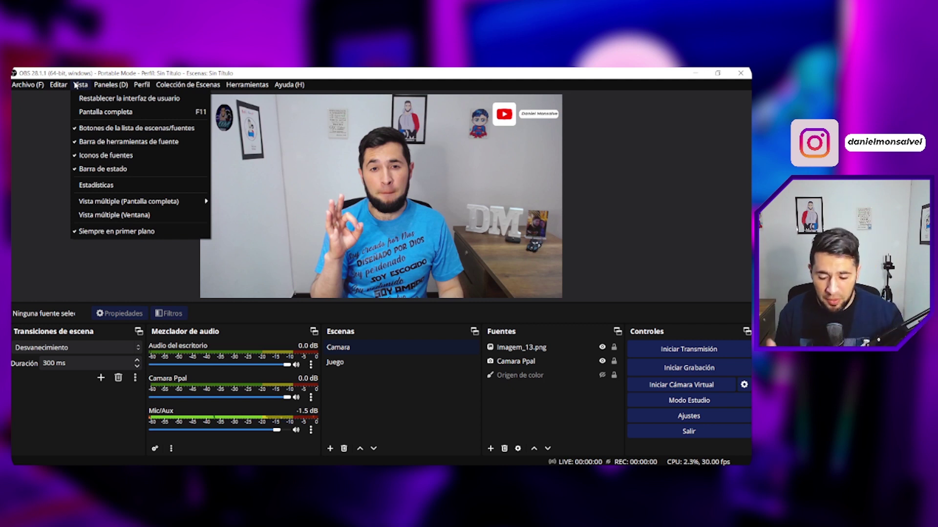
{"action": "left_click", "coordinate": [95, 232]}
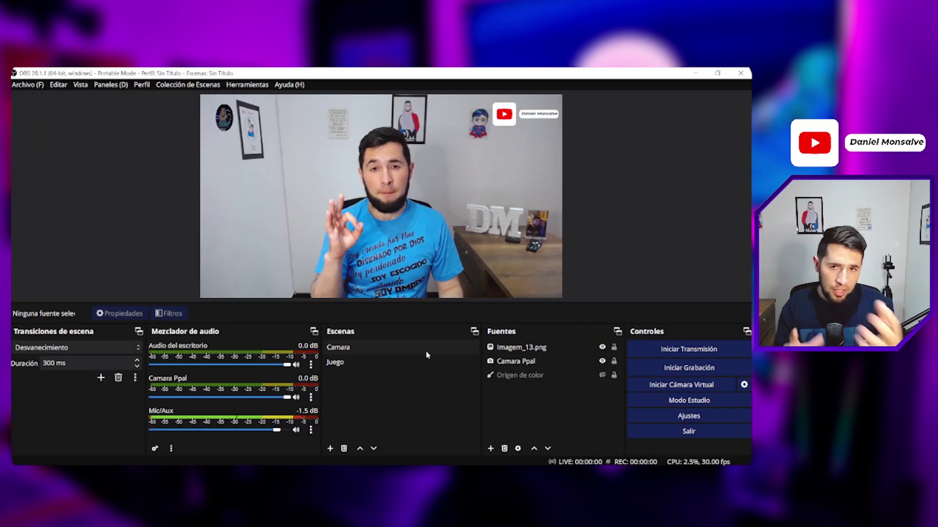
- Select the Camara scene, open the virtual camera's configuration and enlarge its dialog
{"action": "left_click", "coordinate": [427, 350]}
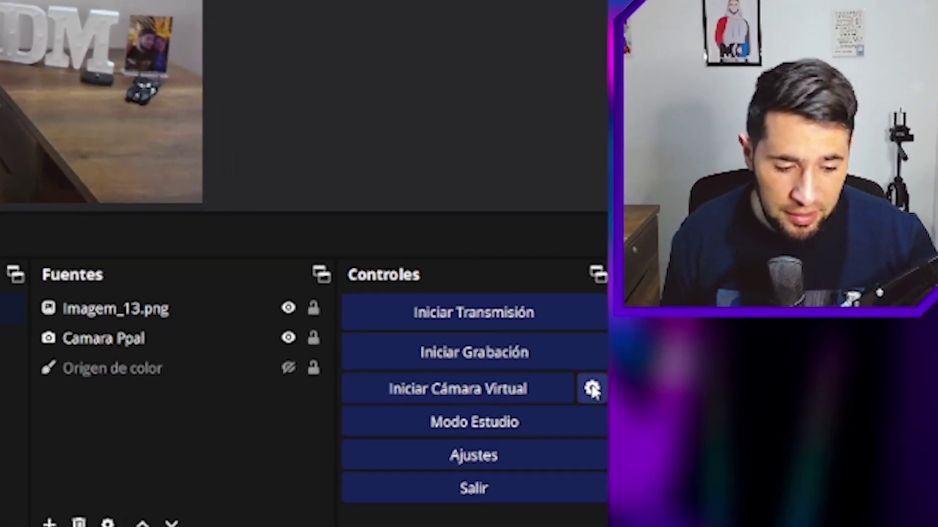
{"action": "left_click", "coordinate": [630, 388]}
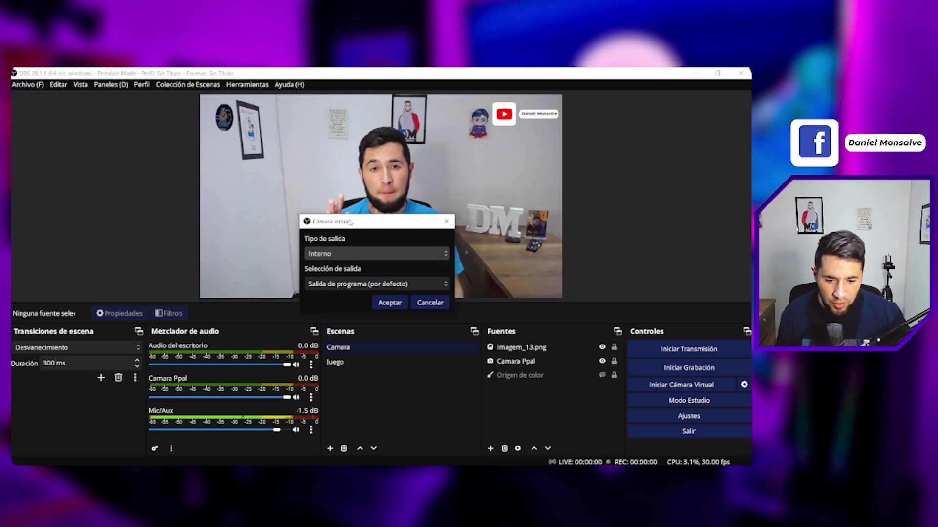
{"action": "left_click_drag", "start_coordinate": [357, 222], "coordinate": [290, 186]}
{"action": "left_click_drag", "start_coordinate": [385, 280], "coordinate": [434, 358]}
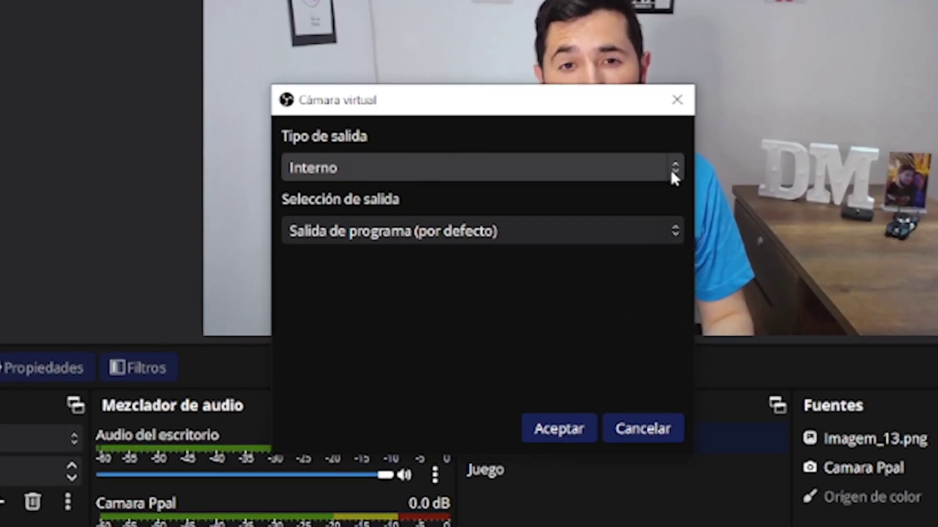
- Compare the virtual camera's output types Escena, Fuente and Interno, and review the output selections offered for Interno
{"action": "left_click", "coordinate": [557, 191]}
{"action": "left_click", "coordinate": [347, 229]}
{"action": "left_click", "coordinate": [370, 171]}
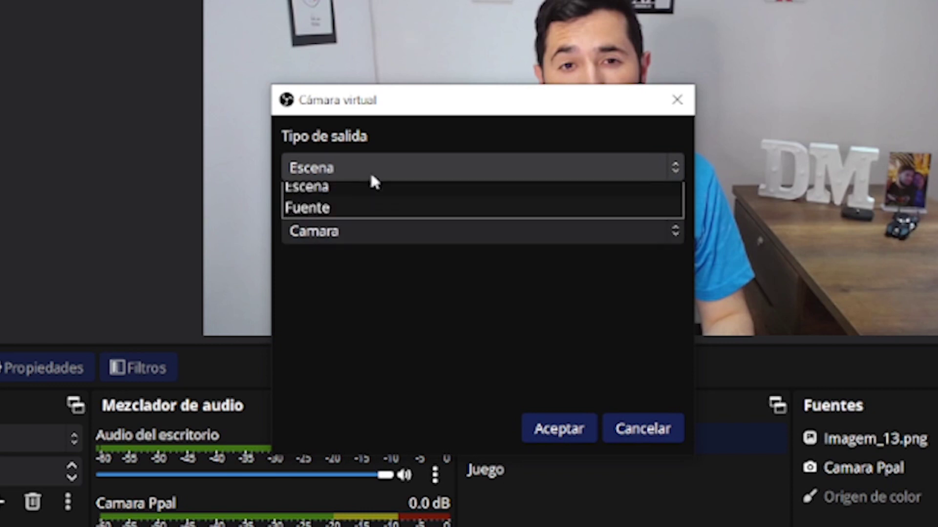
{"action": "left_click", "coordinate": [358, 233]}
{"action": "left_click", "coordinate": [420, 171]}
{"action": "left_click", "coordinate": [367, 190]}
{"action": "left_click", "coordinate": [462, 233]}
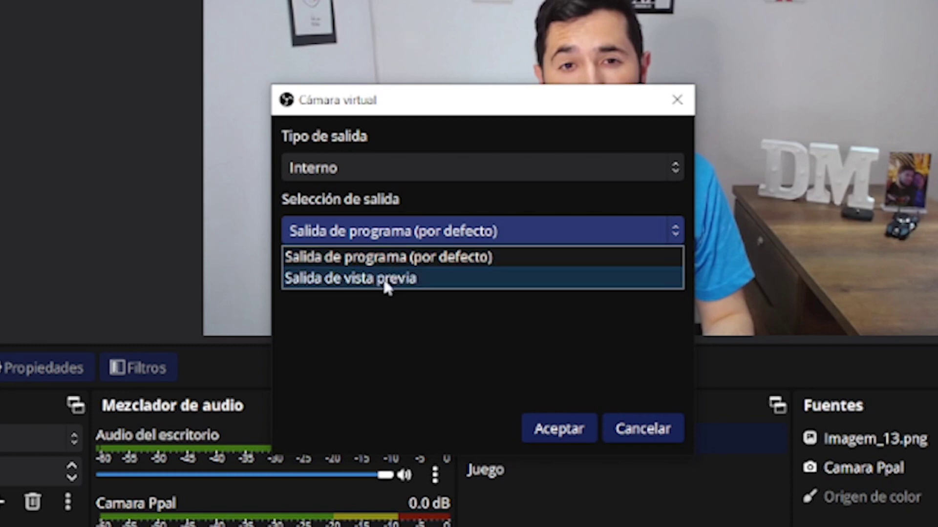
{"action": "left_click", "coordinate": [360, 201]}
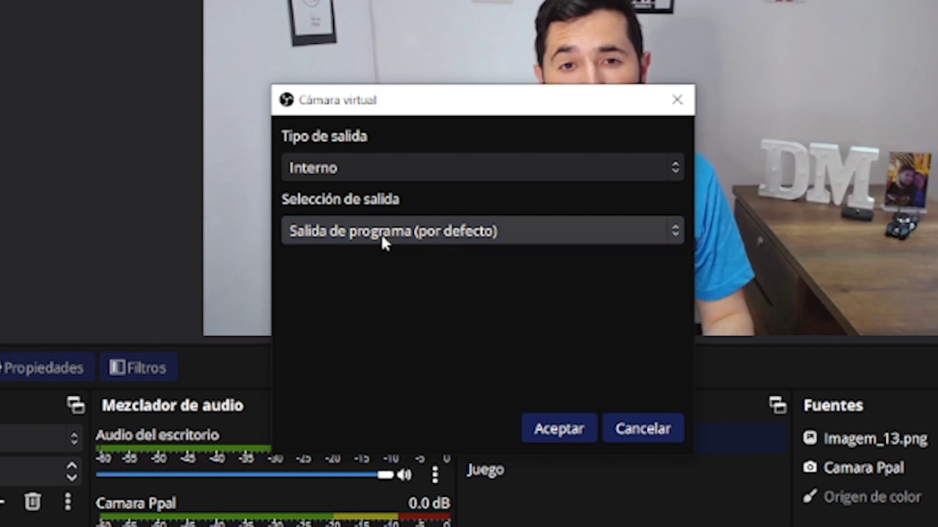
- Set the virtual camera's output type to Escena with the Camara scene as its output, and accept the configuration
{"action": "left_click", "coordinate": [356, 171]}
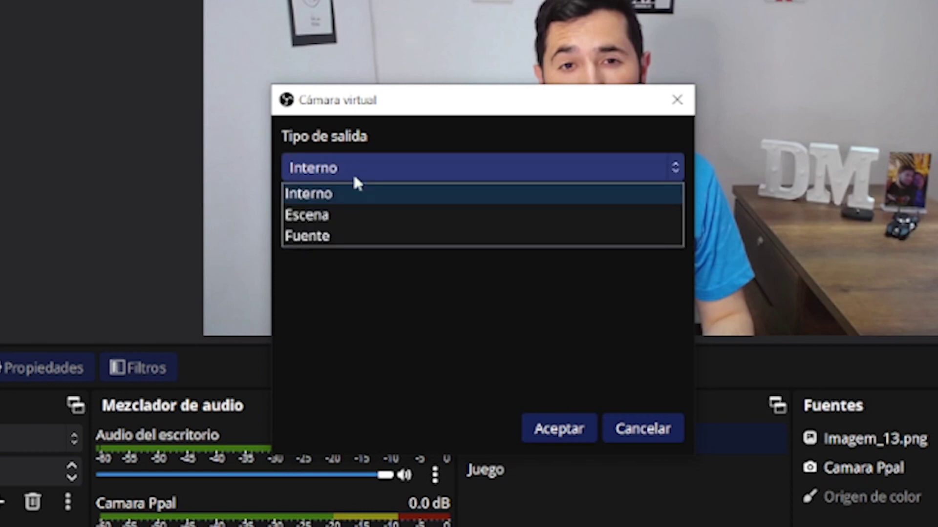
{"action": "left_click", "coordinate": [325, 215]}
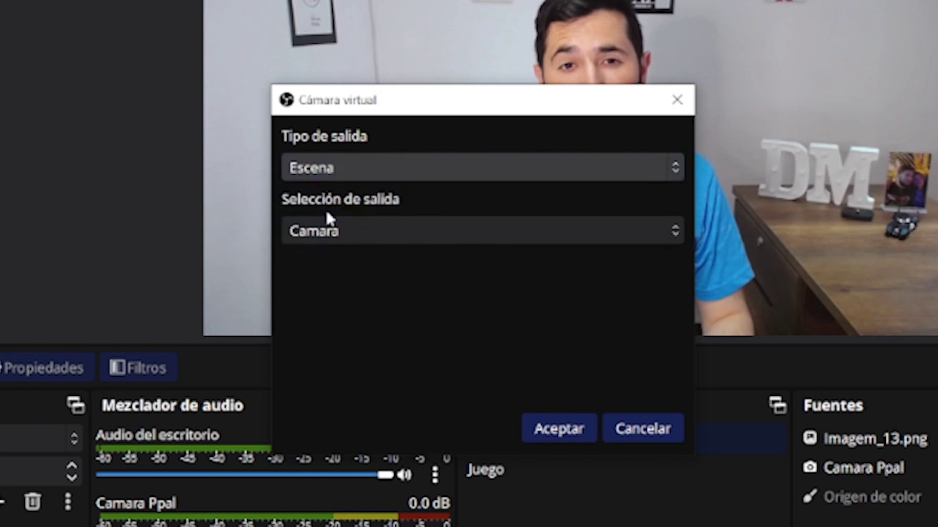
{"action": "left_click", "coordinate": [347, 237]}
{"action": "left_click", "coordinate": [331, 259]}
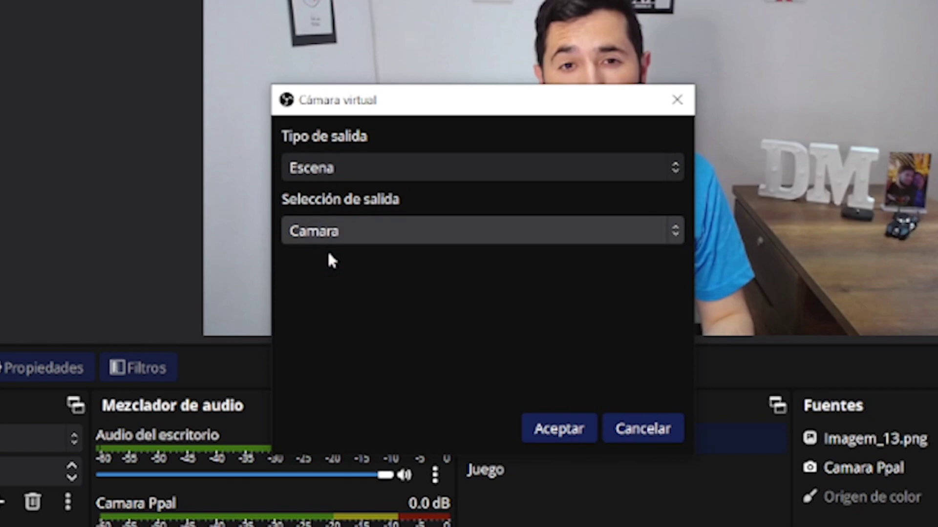
{"action": "left_click", "coordinate": [559, 436]}
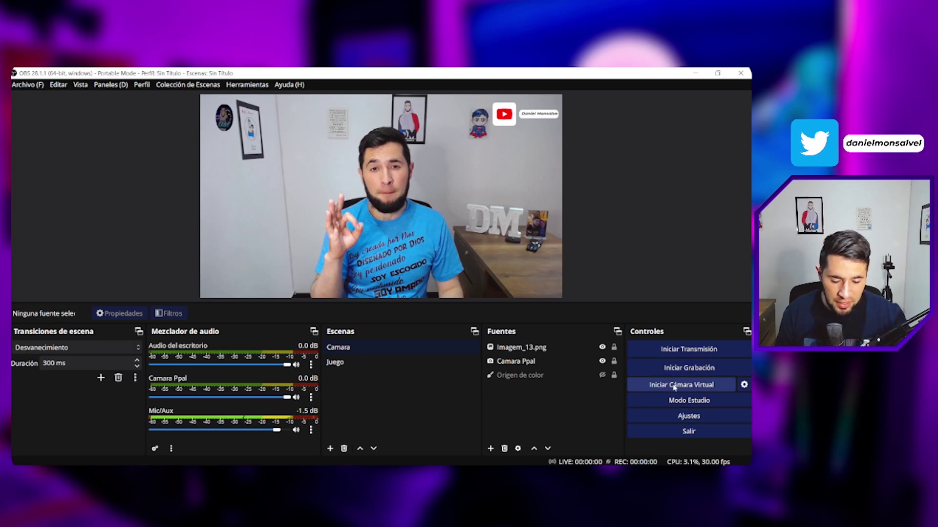